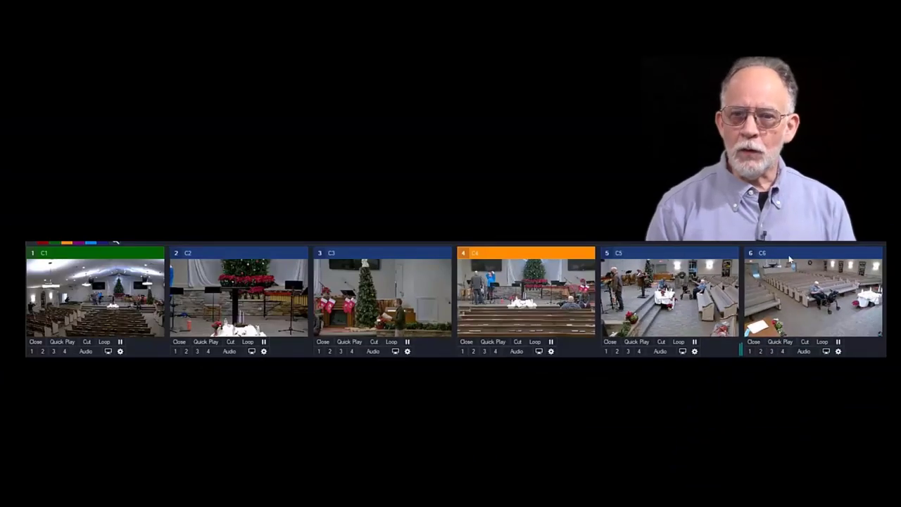
Restore the C4, C5, C6 input order, toggle C5's audio on then off, and show C5 full screen
drag(560, 265, 533, 259)
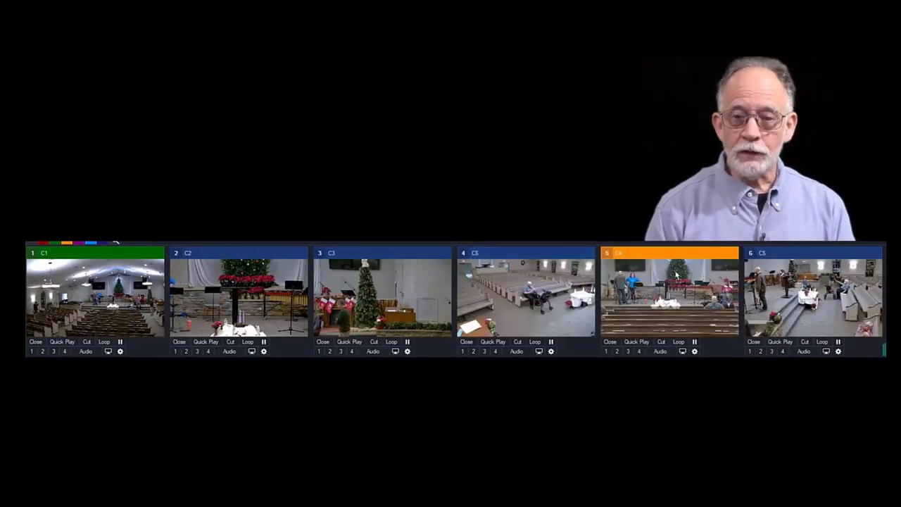
drag(528, 261, 729, 275)
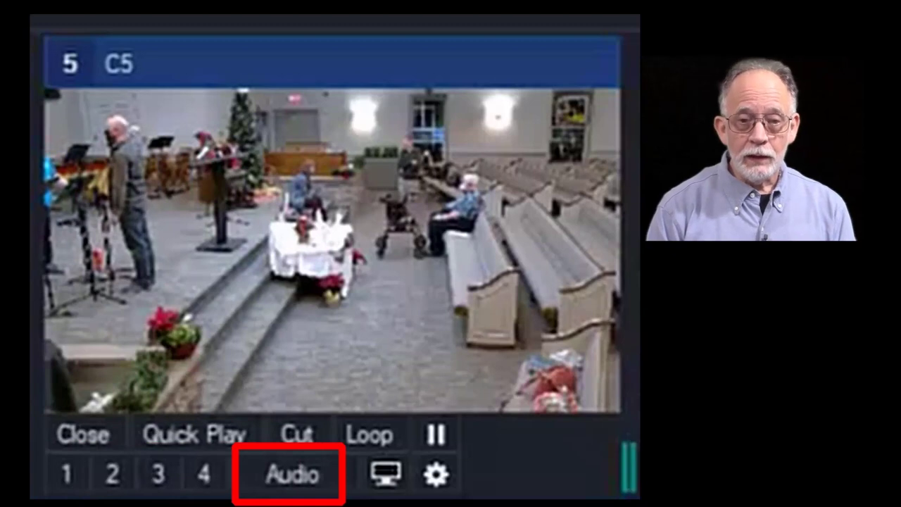
click(295, 476)
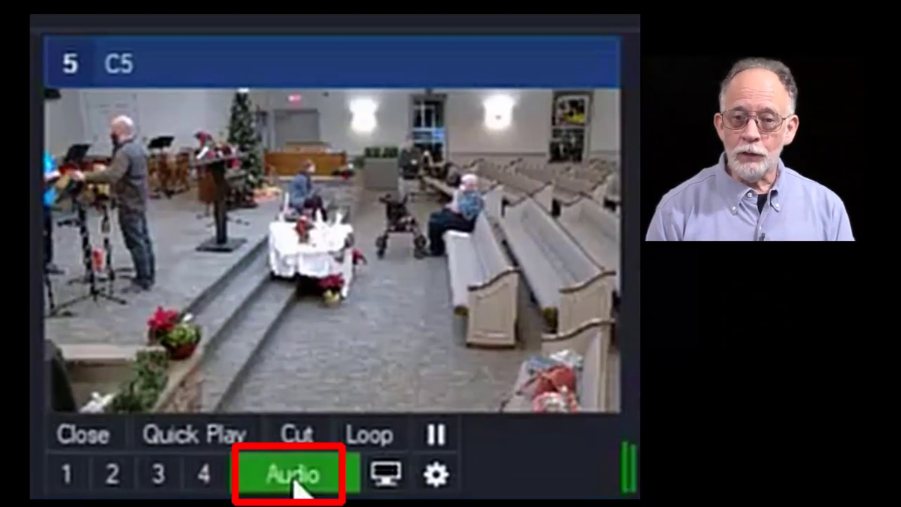
click(297, 479)
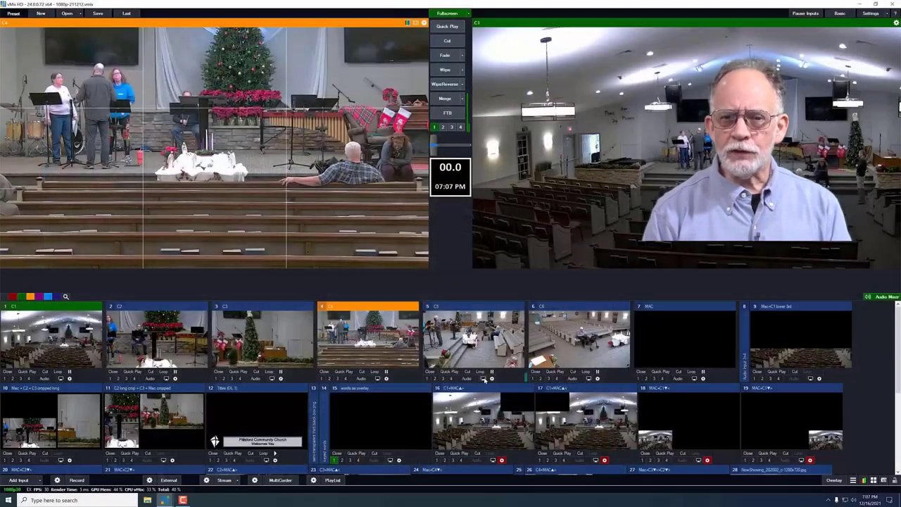
click(387, 475)
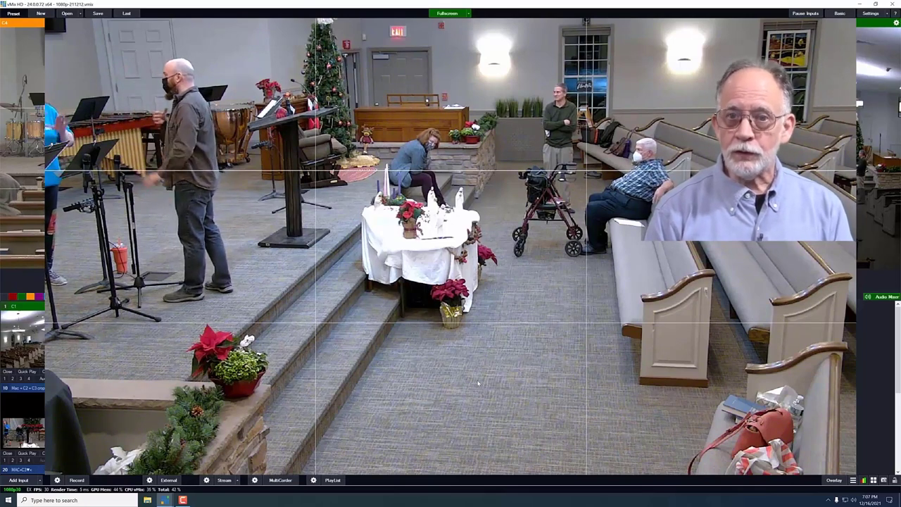
Exit full screen, then open and close camera C5's input settings
key(Escape)
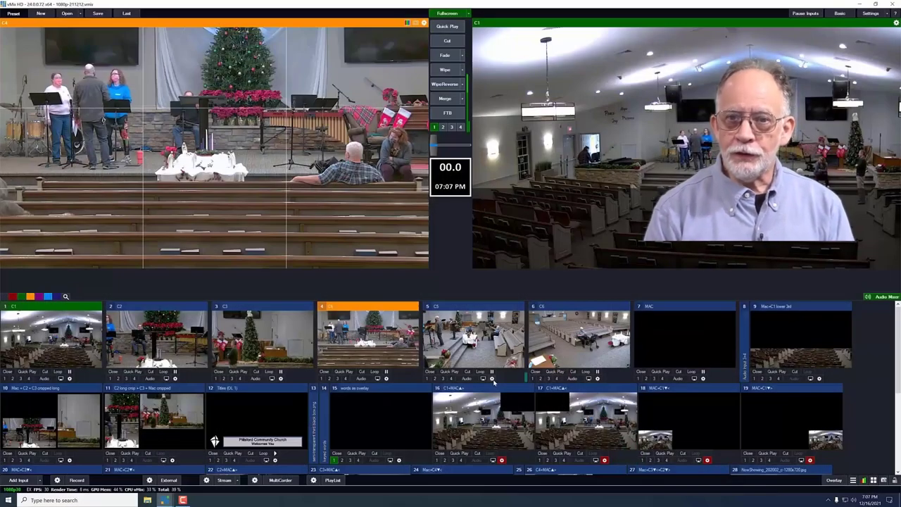
click(493, 379)
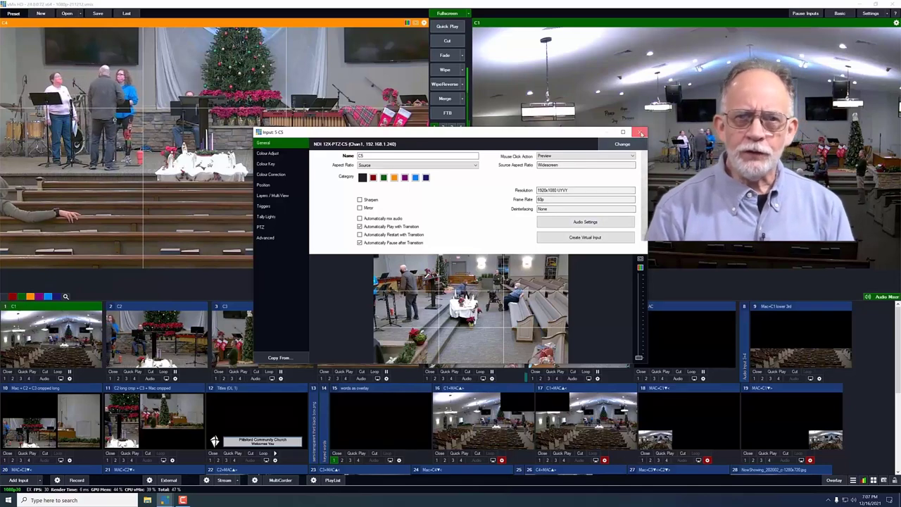
click(641, 133)
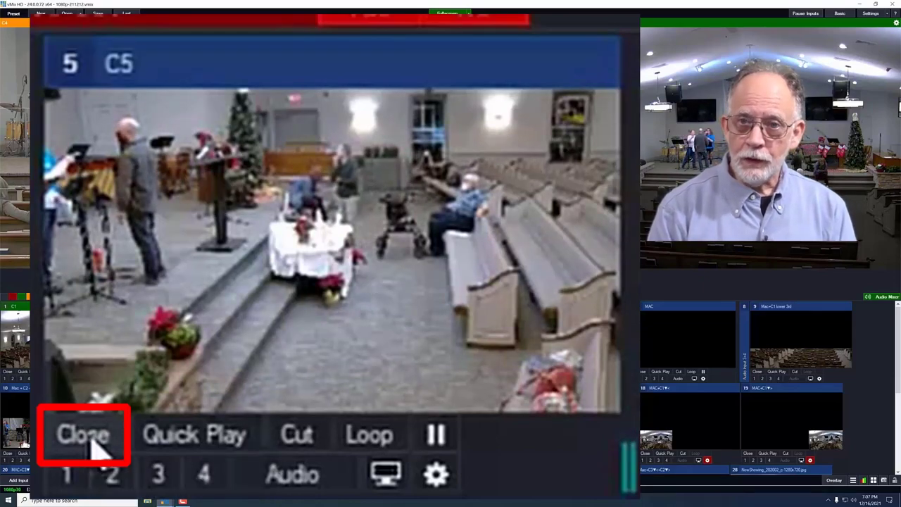
click(431, 372)
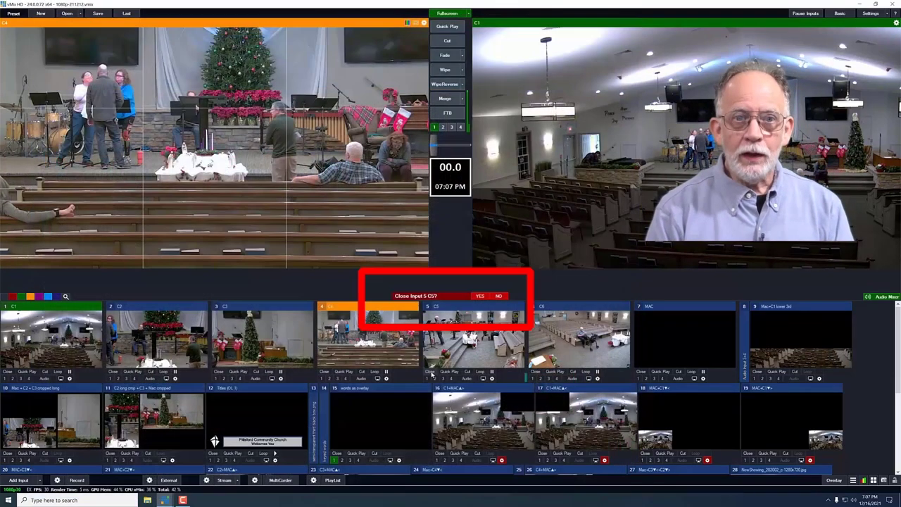
click(499, 296)
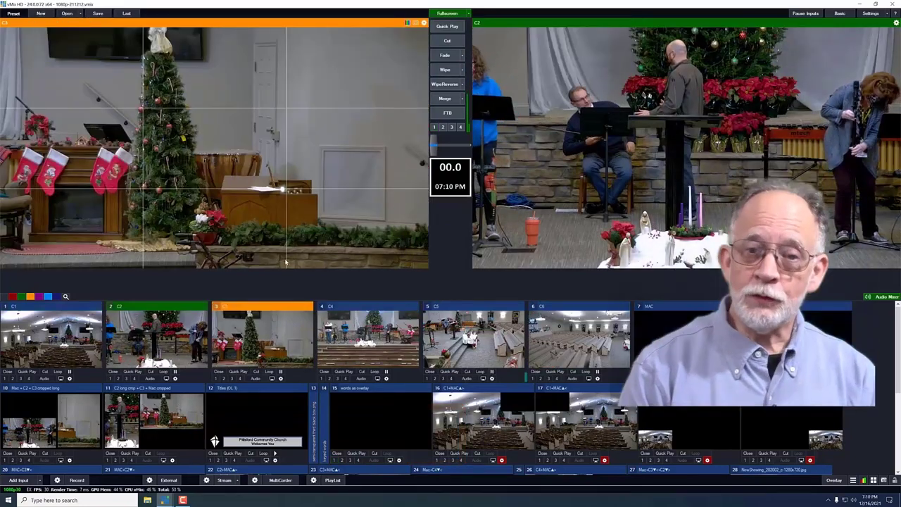
Preview cameras C1, C3, C4 and C5 in turn, then cut C5 live
click(47, 338)
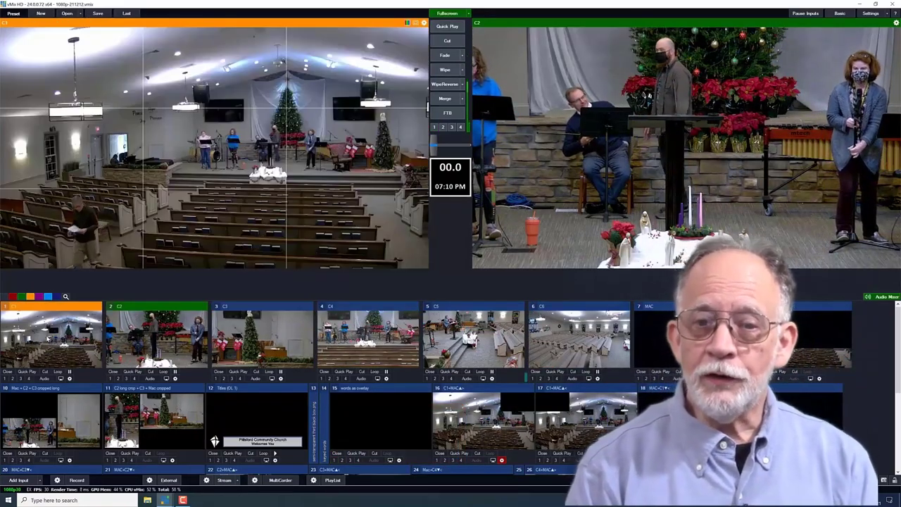
click(282, 343)
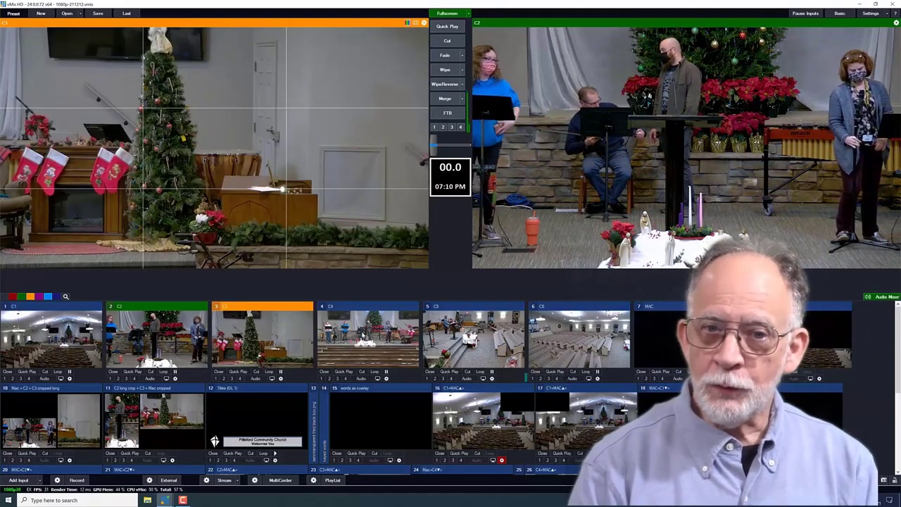
click(362, 338)
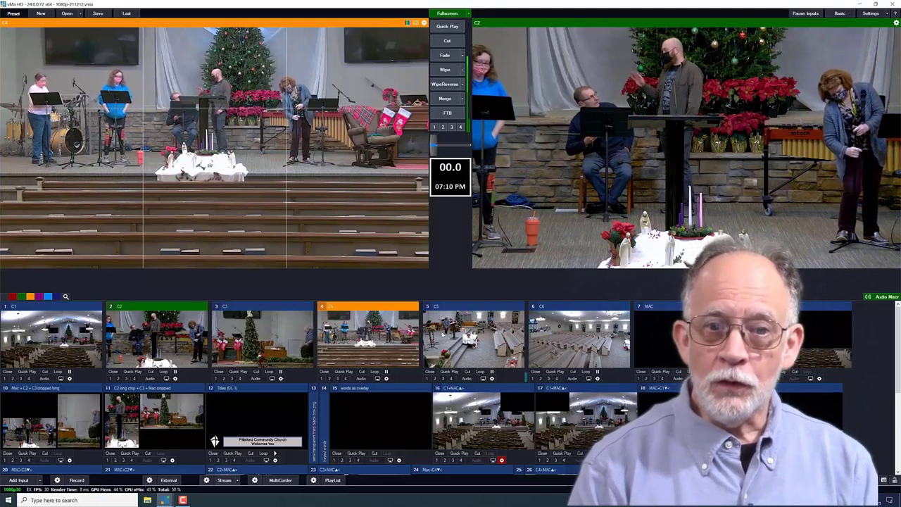
click(442, 337)
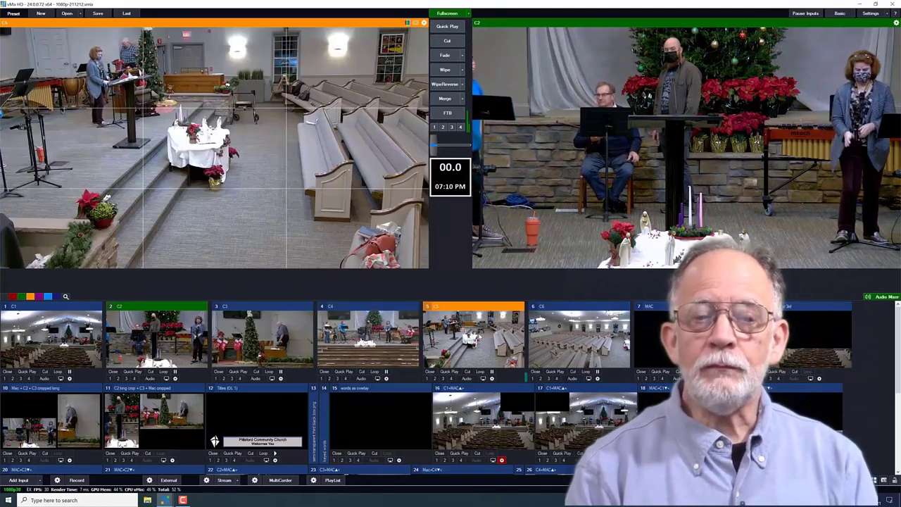
click(446, 41)
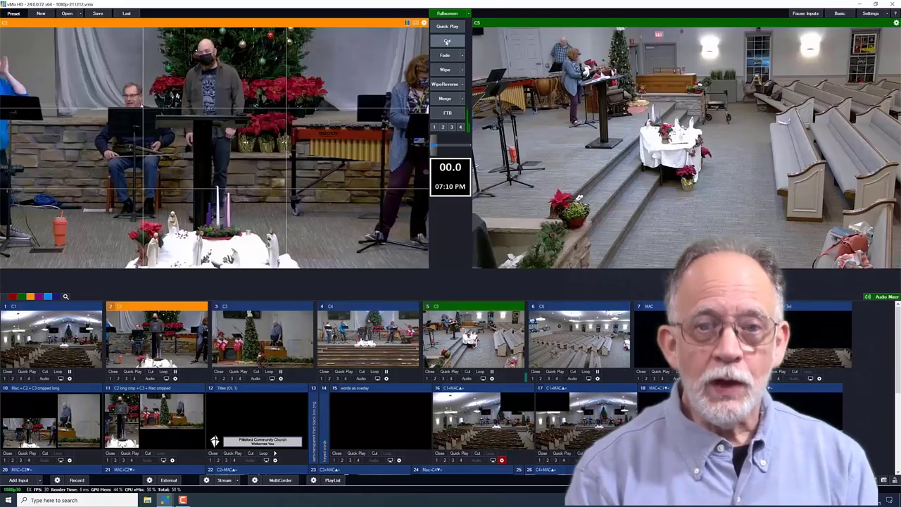
Wipe camera C4 into program, then send C3 and then C2 straight to output
click(381, 356)
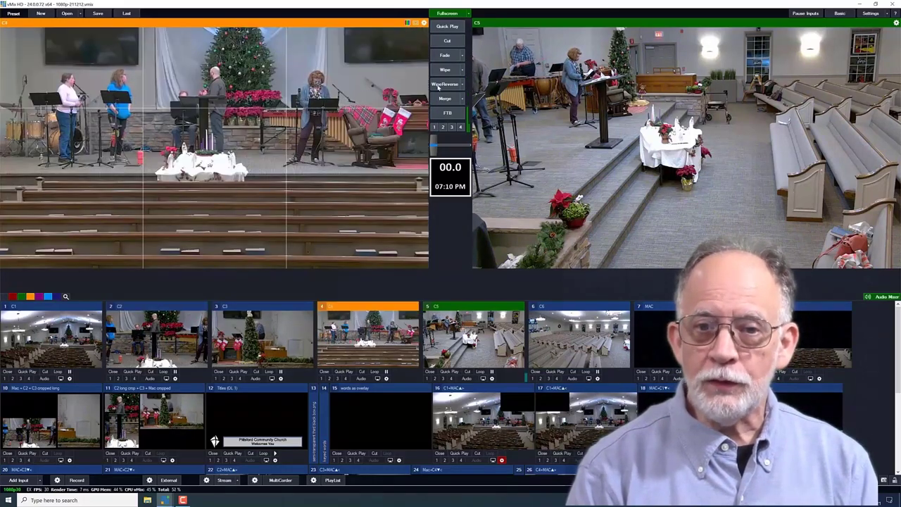
click(445, 70)
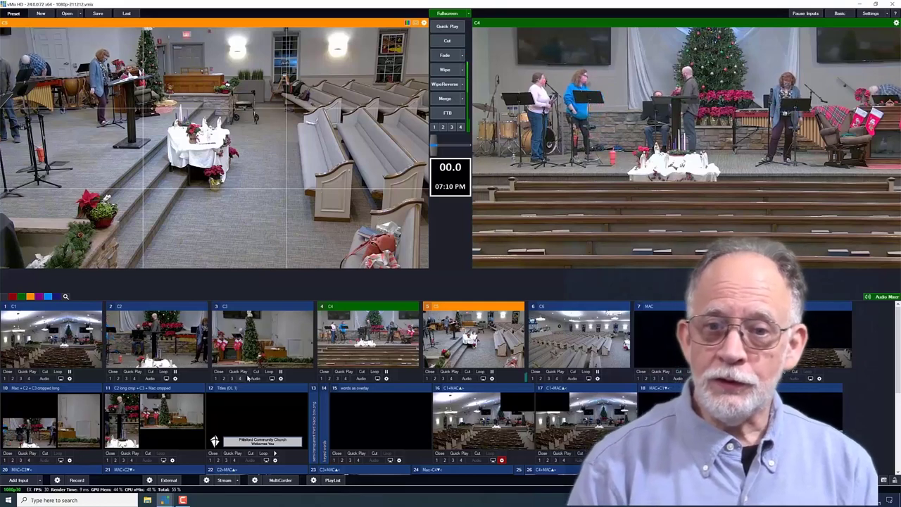
click(257, 372)
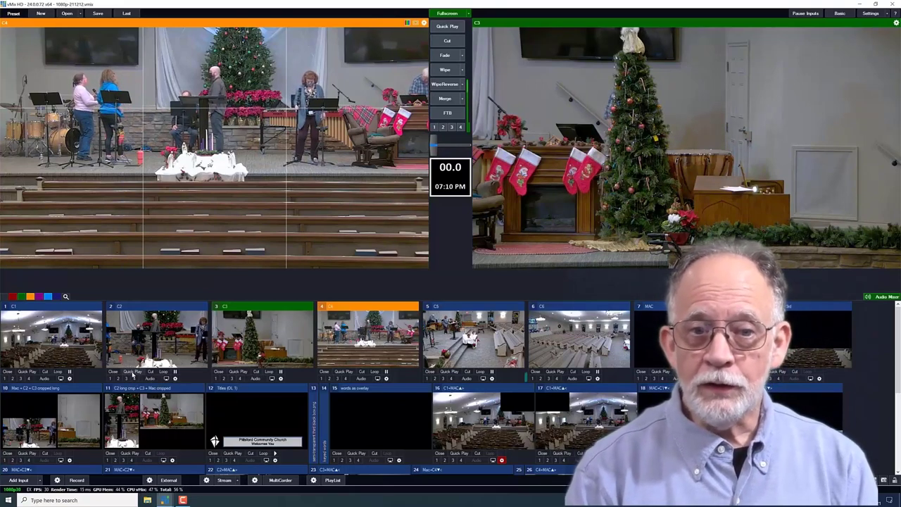
click(132, 374)
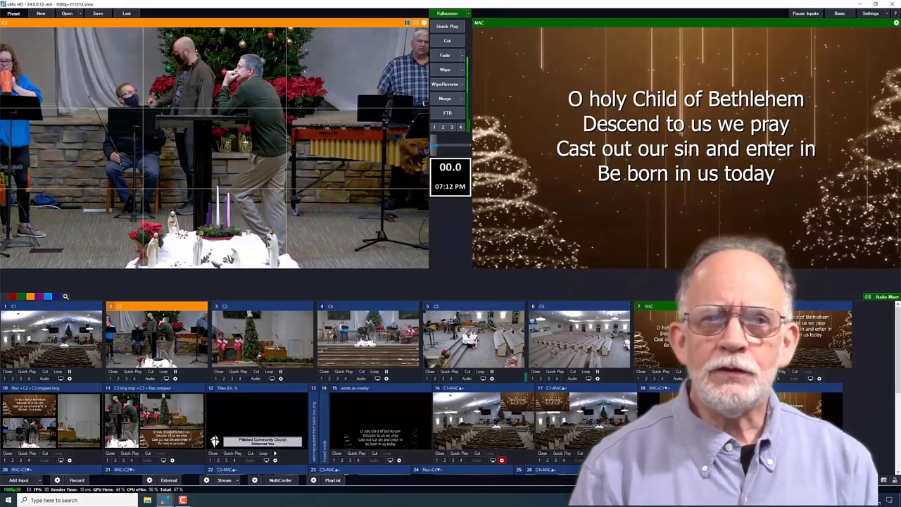
Load the performer credit title into preview and fade it onto the output
scroll(317, 380, down, 3)
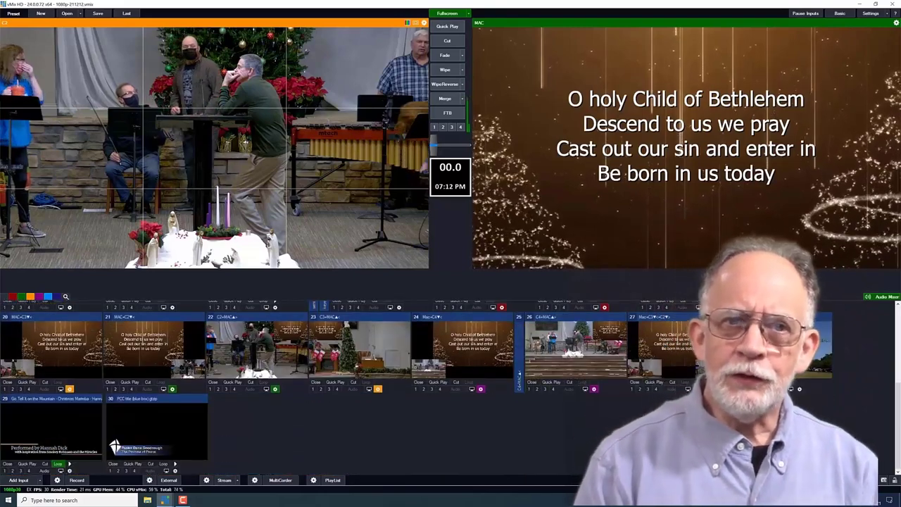
scroll(317, 381, up, 3)
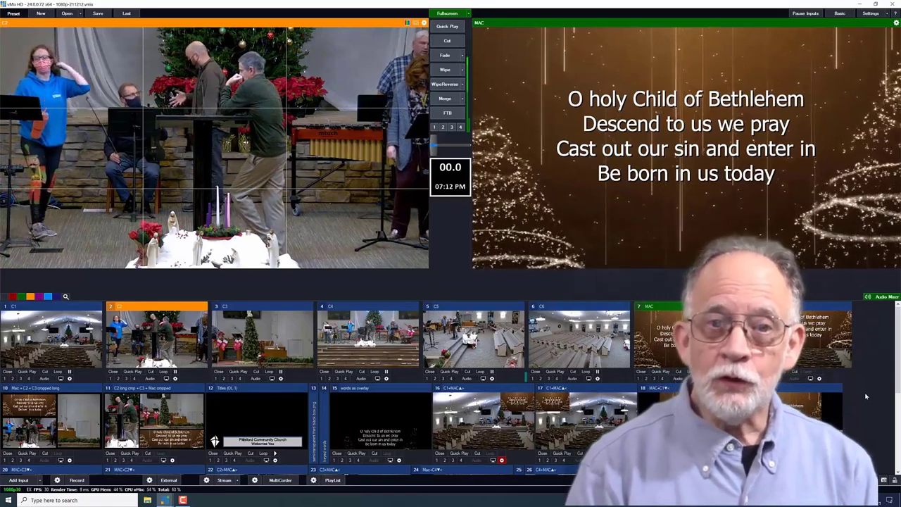
scroll(852, 394, down, 3)
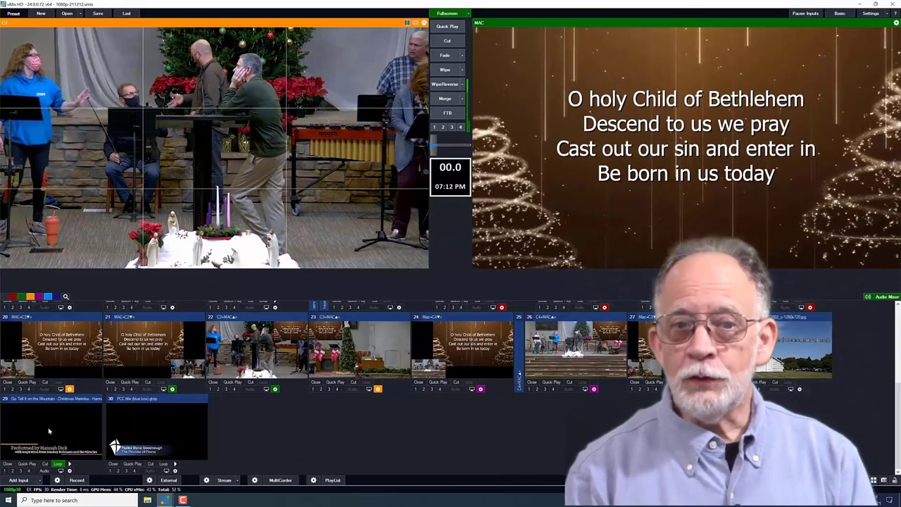
click(49, 431)
click(443, 59)
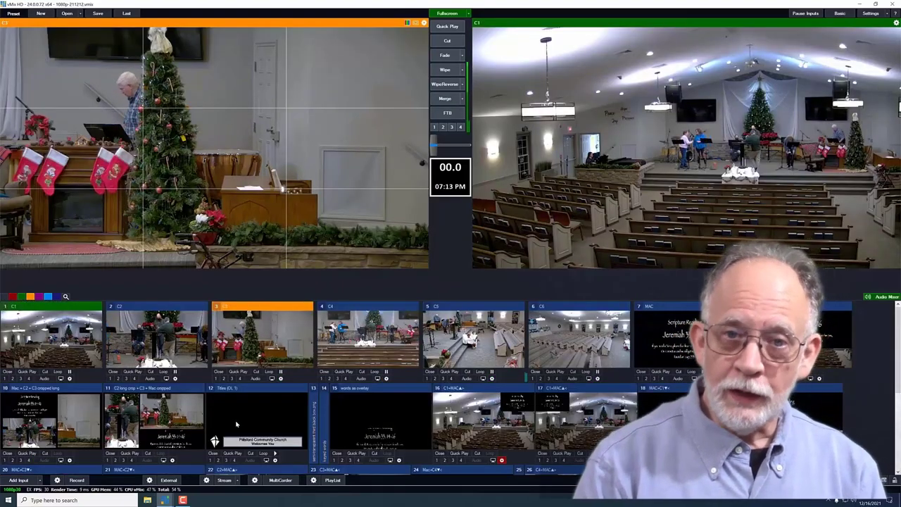
Merge the church welcome title full screen onto output, then merge camera C3 back
click(237, 424)
click(446, 98)
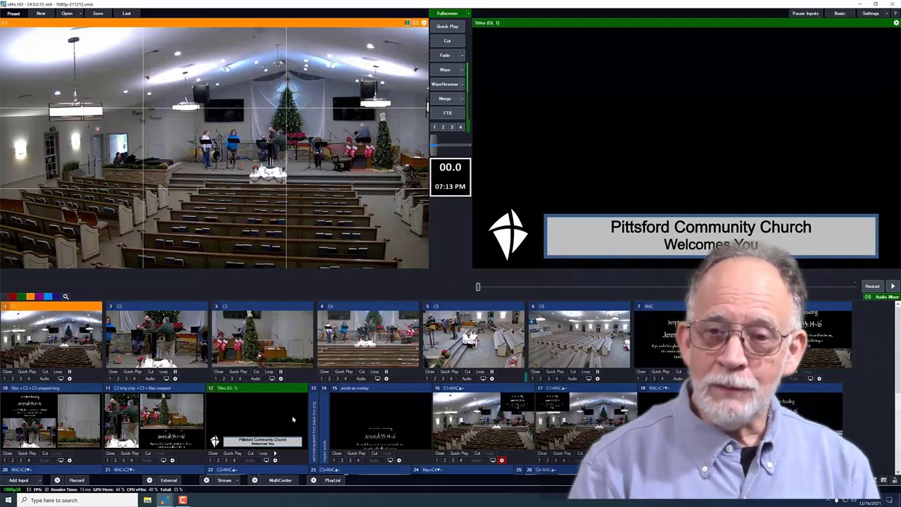
click(269, 343)
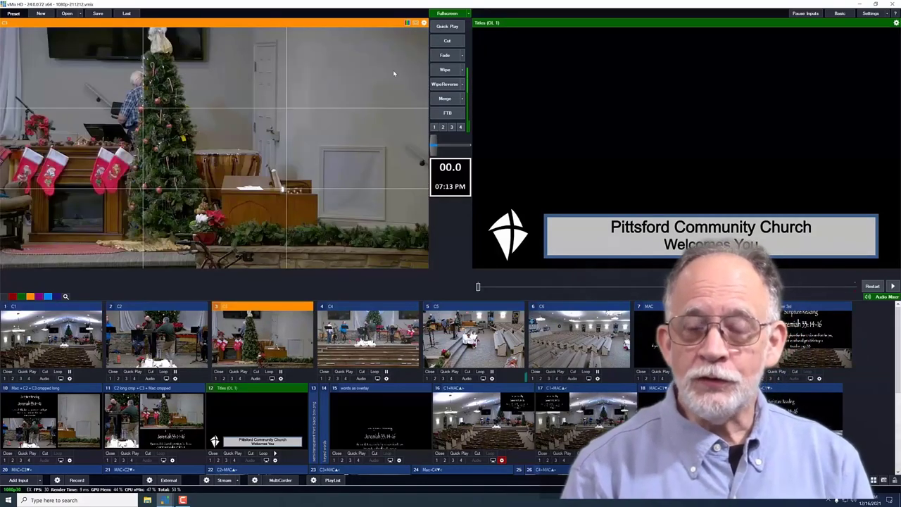
click(446, 99)
Cue C2, toggle the welcome title overlay on and off, then preview and take it live
click(156, 338)
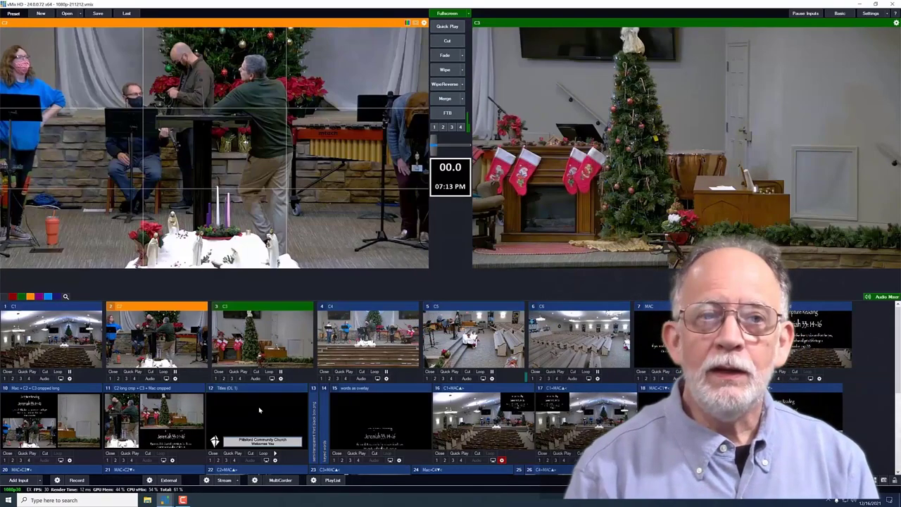
click(211, 460)
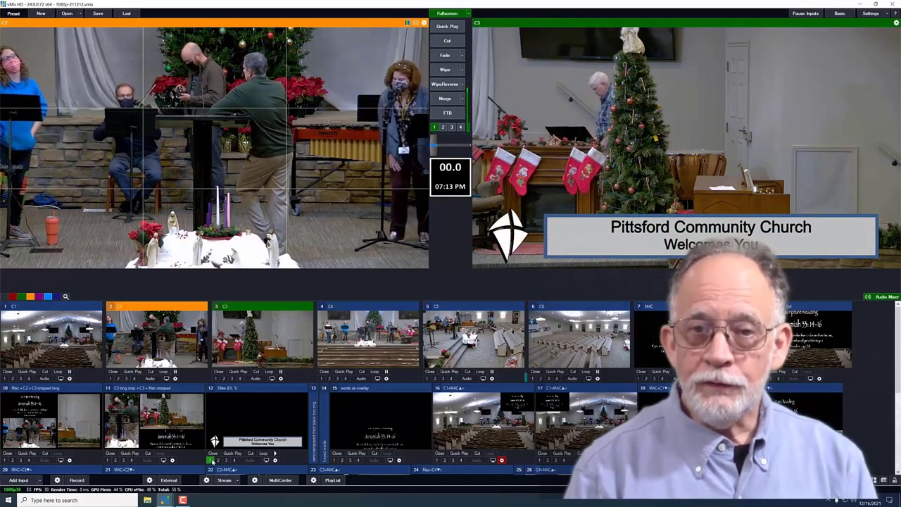
click(211, 460)
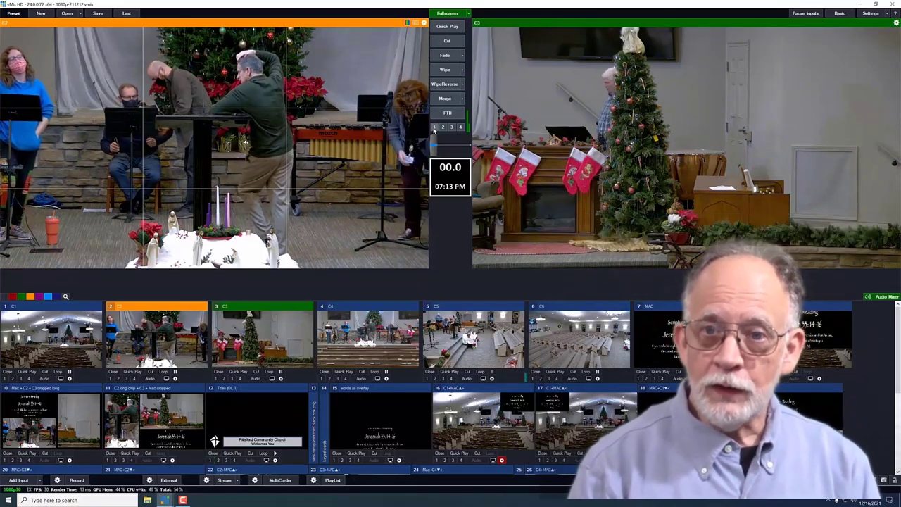
click(433, 127)
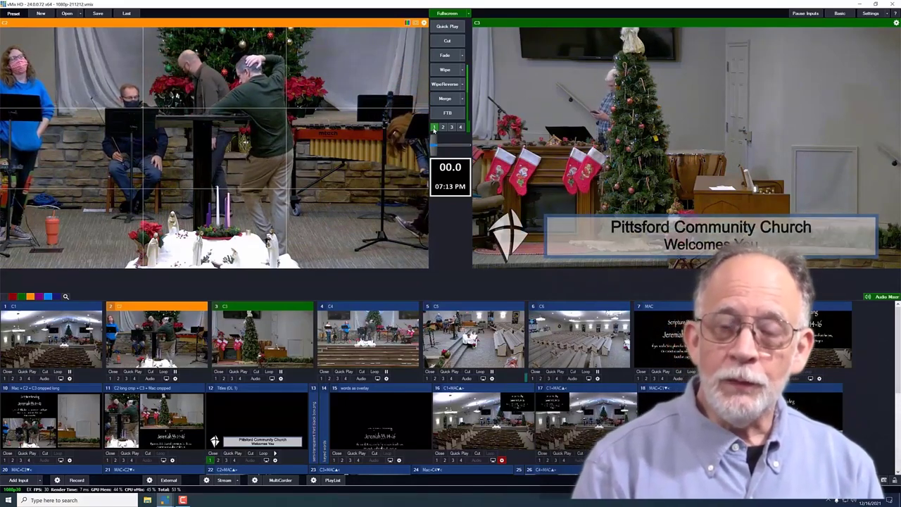
click(434, 128)
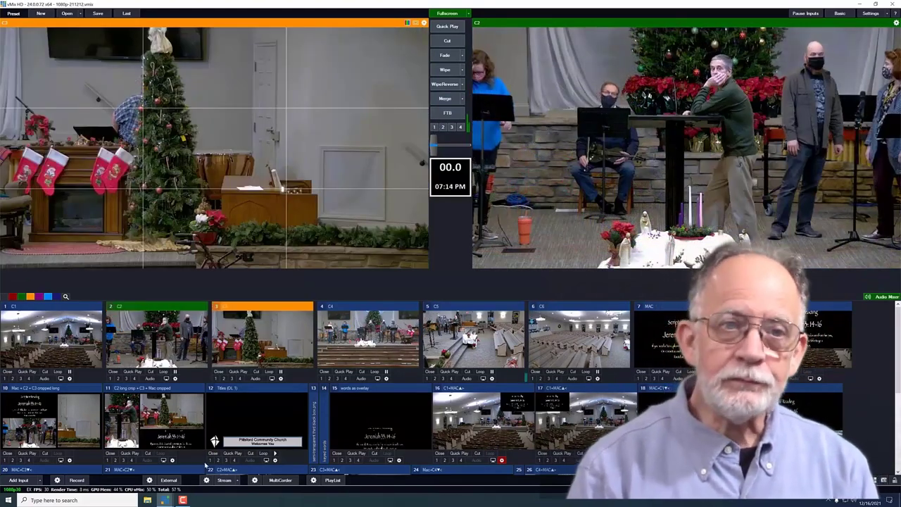
click(210, 460)
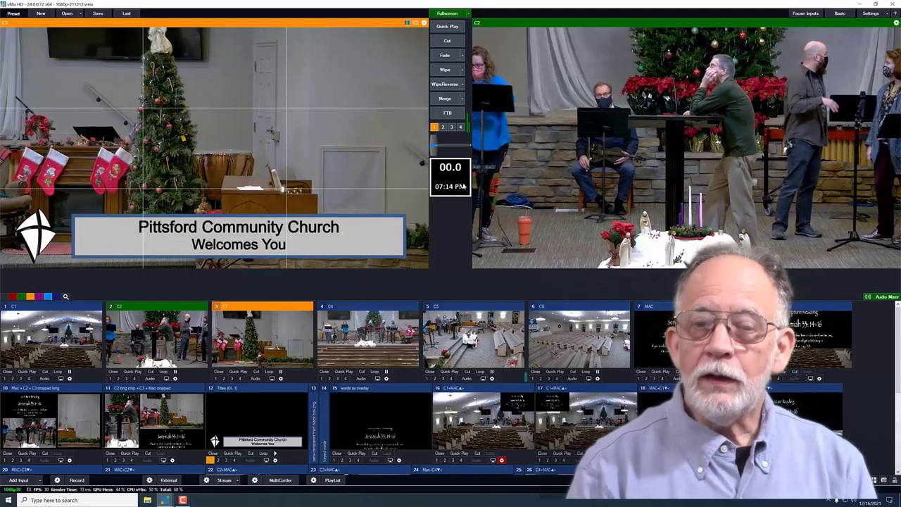
click(446, 100)
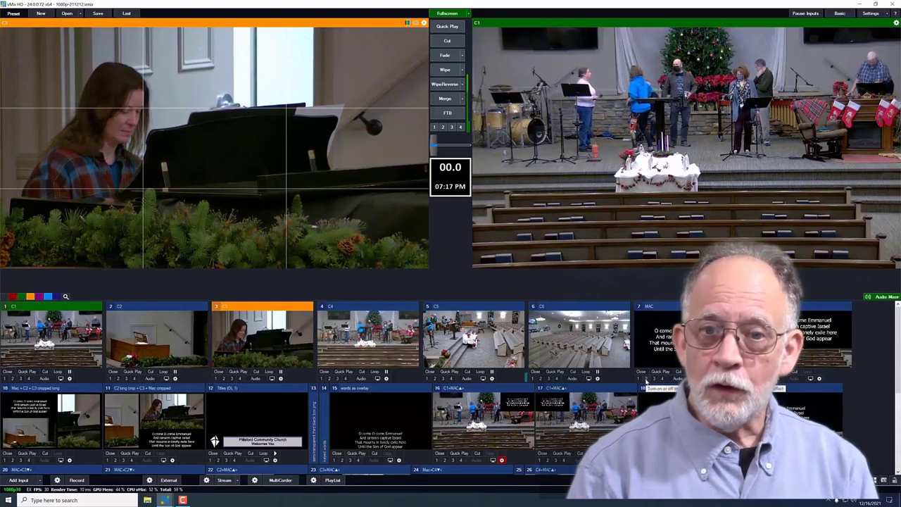
Overlay the MAC lyrics and the piano camera inset on the live output
click(646, 378)
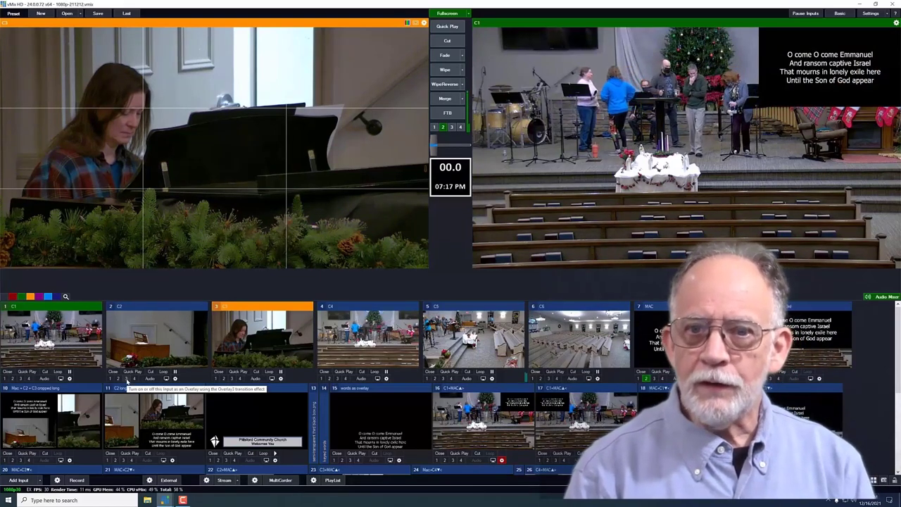
click(232, 379)
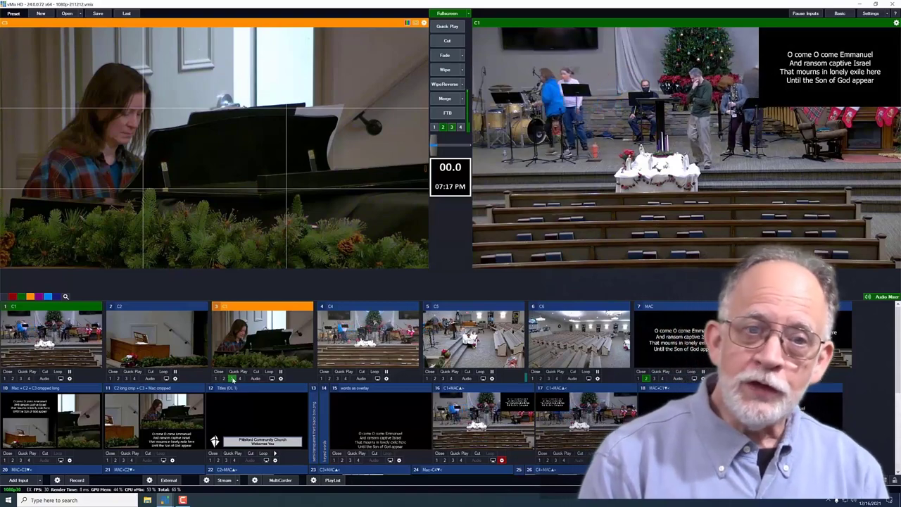